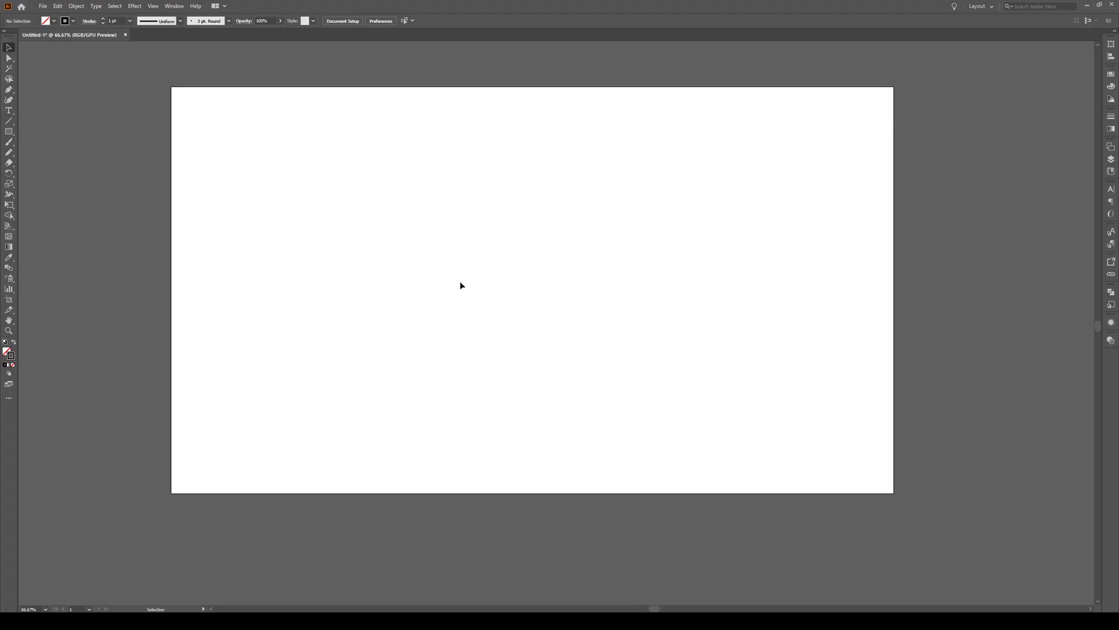
# - With the Curvature Tool, start the profile at the throat and curve it under and around the chin
pyautogui.click(9, 102)
pyautogui.click(571, 473)
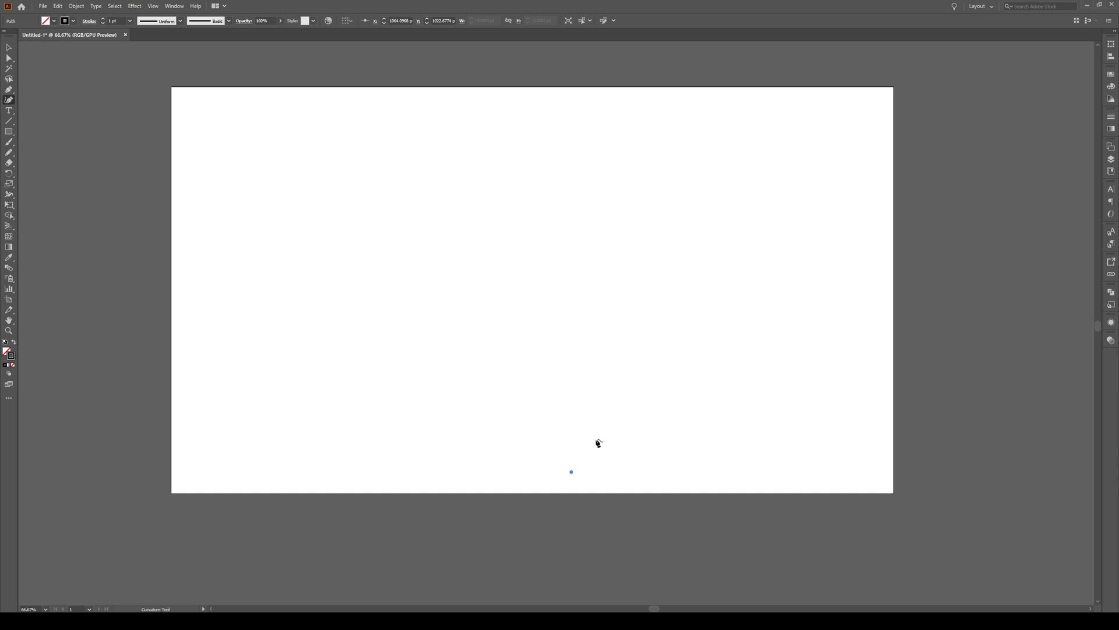
pyautogui.click(597, 438)
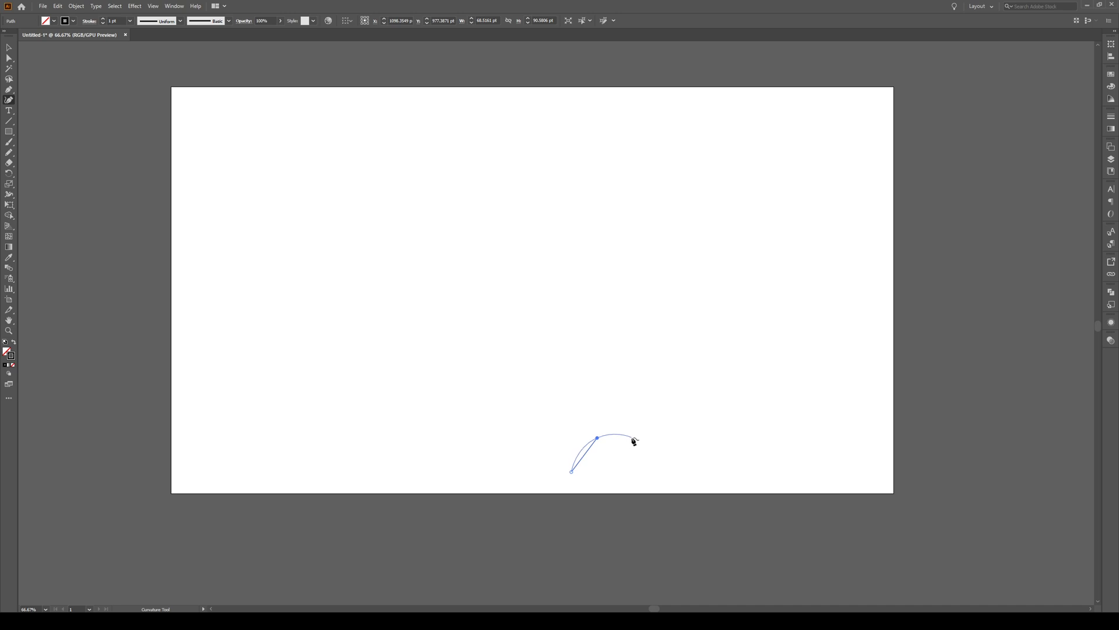
pyautogui.click(633, 437)
pyautogui.click(646, 427)
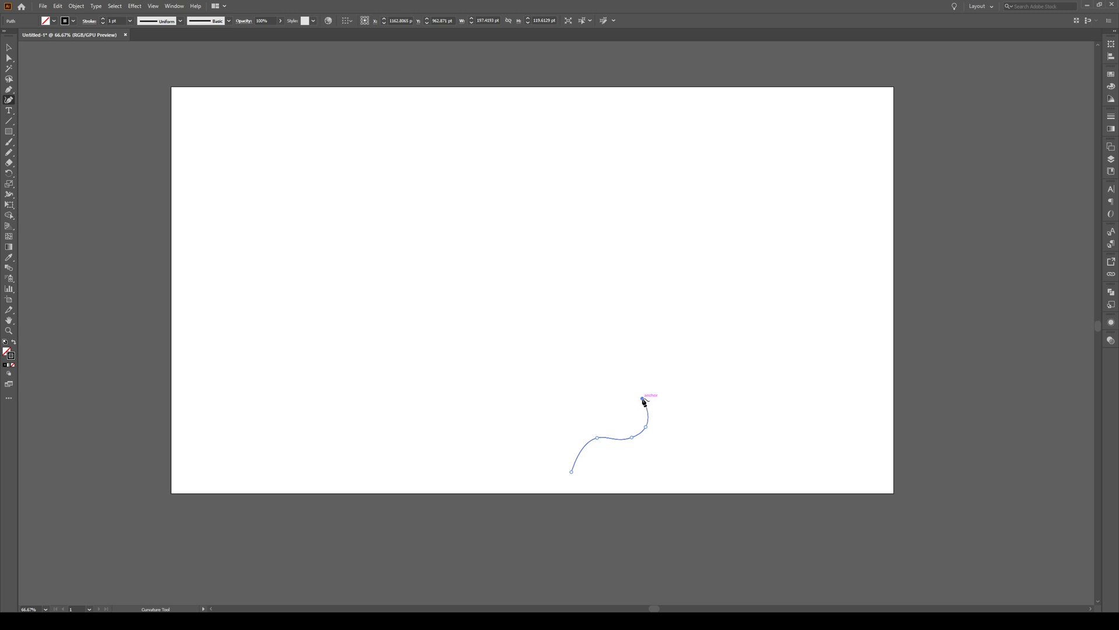
pyautogui.click(642, 398)
# - Continue the curve through both lips, out to the nose tip, up the bridge and past the brow
pyautogui.click(652, 378)
pyautogui.click(649, 369)
pyautogui.click(656, 359)
pyautogui.click(653, 345)
pyautogui.click(652, 333)
pyautogui.click(680, 322)
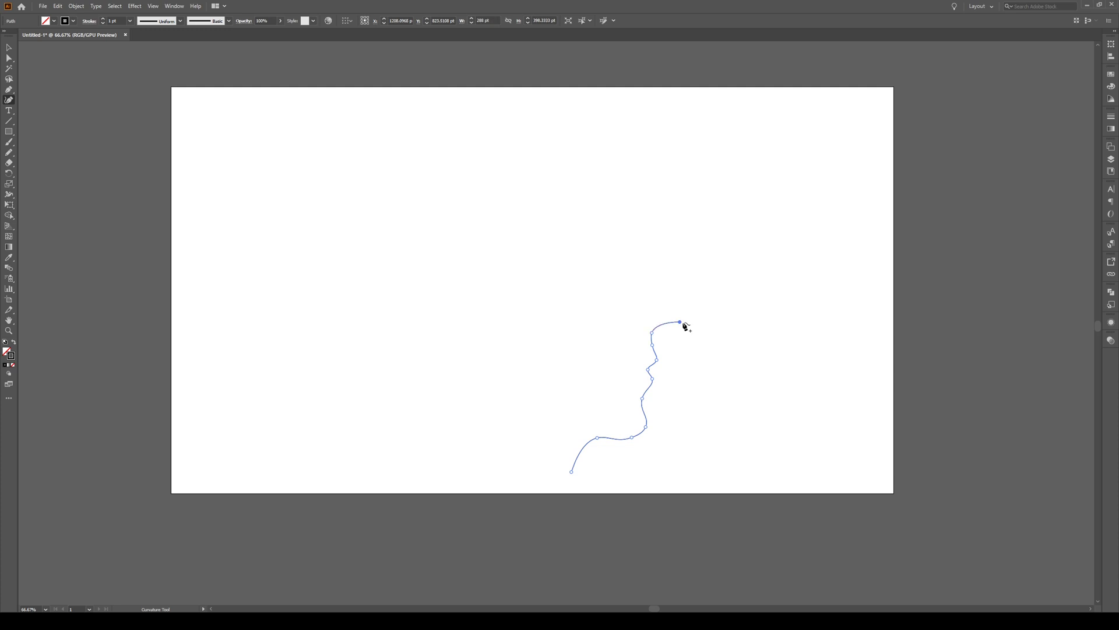
pyautogui.click(652, 264)
pyautogui.click(648, 246)
pyautogui.click(652, 236)
# - Carry the outline up the forehead, over the crown, down the back of the skull and nape to the neck base
pyautogui.click(653, 191)
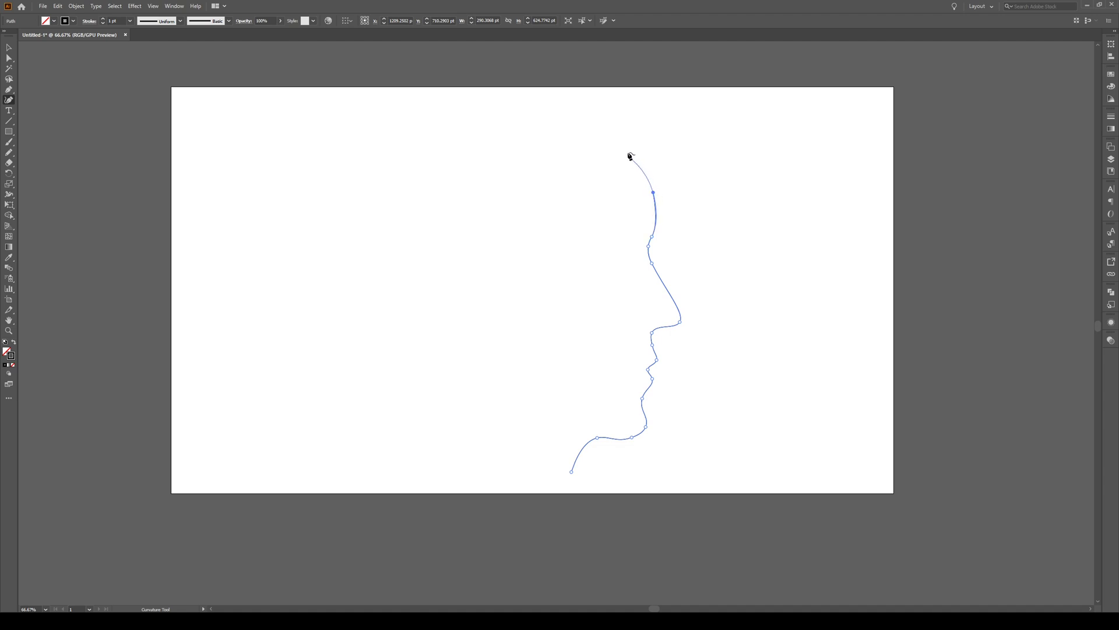
pyautogui.click(609, 133)
pyautogui.click(442, 119)
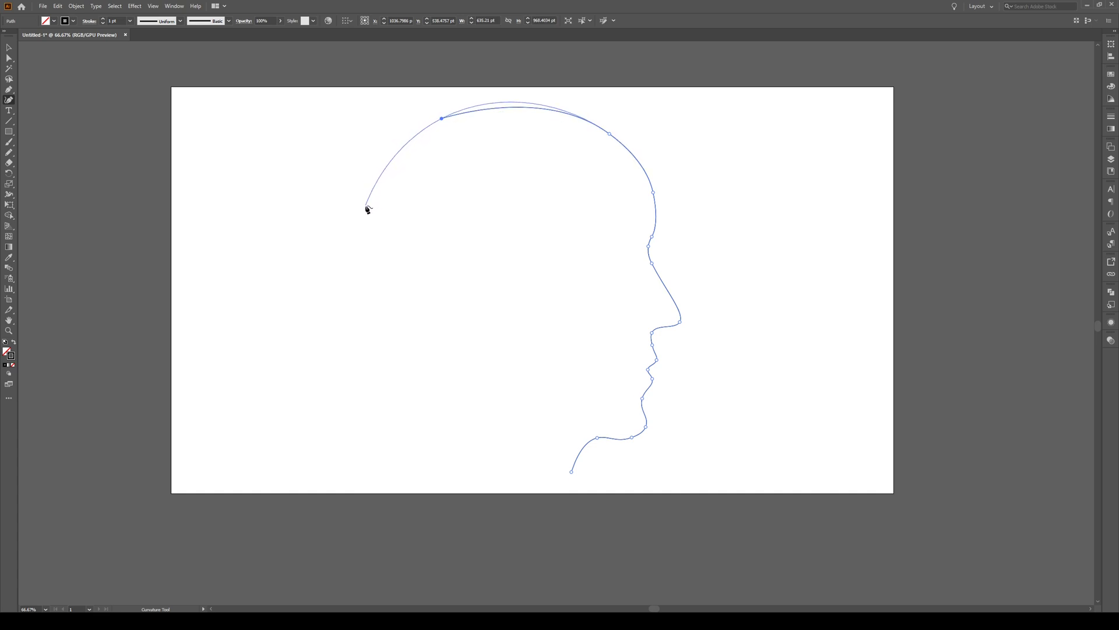
pyautogui.click(368, 205)
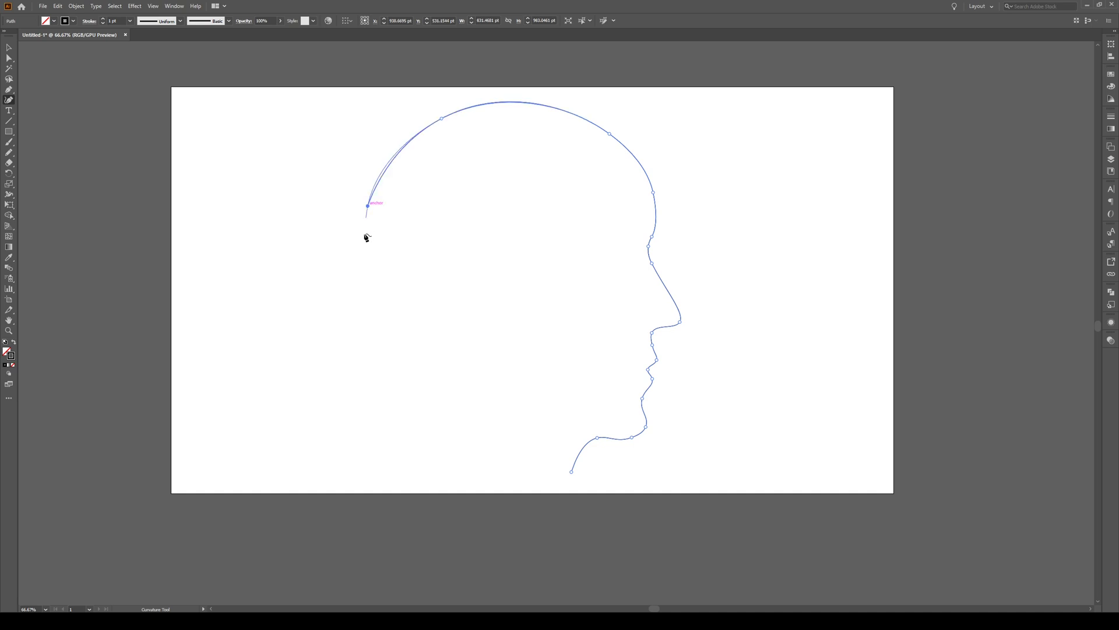
pyautogui.click(377, 306)
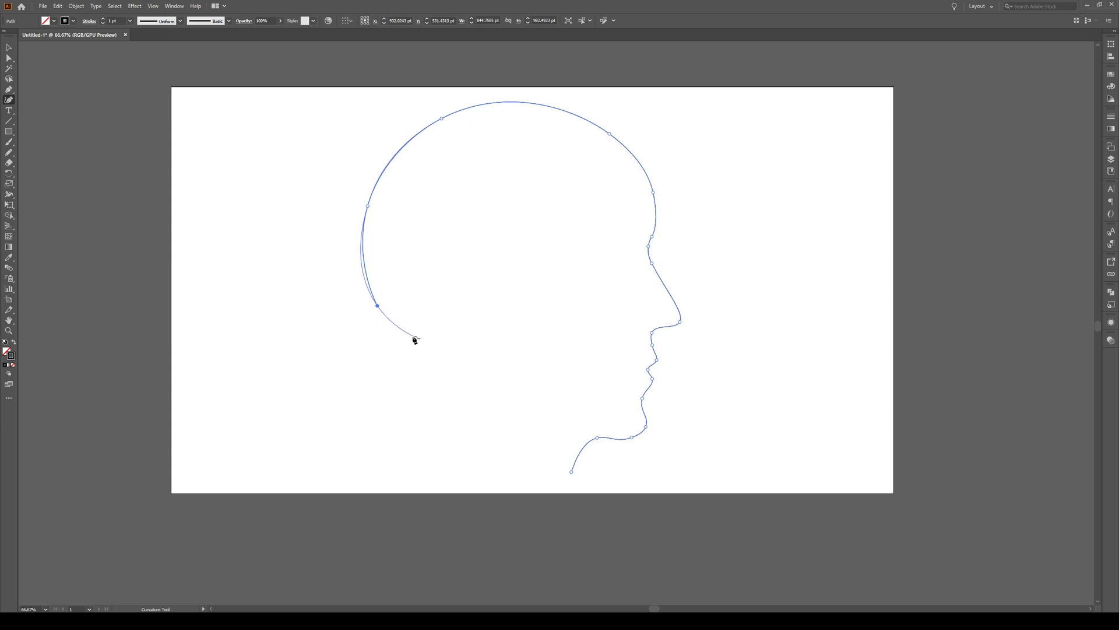
pyautogui.click(414, 336)
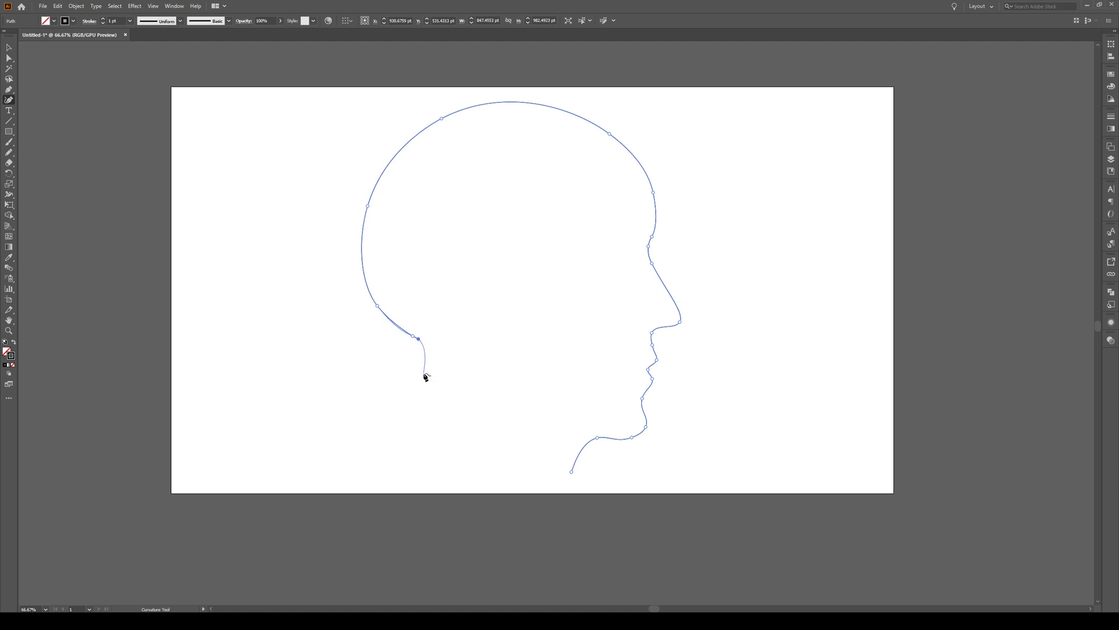
pyautogui.click(423, 372)
pyautogui.click(401, 462)
# - Drag the back-neck endpoint down so it sits level with the throat endpoint
pyautogui.press('v')
pyautogui.click(819, 289)
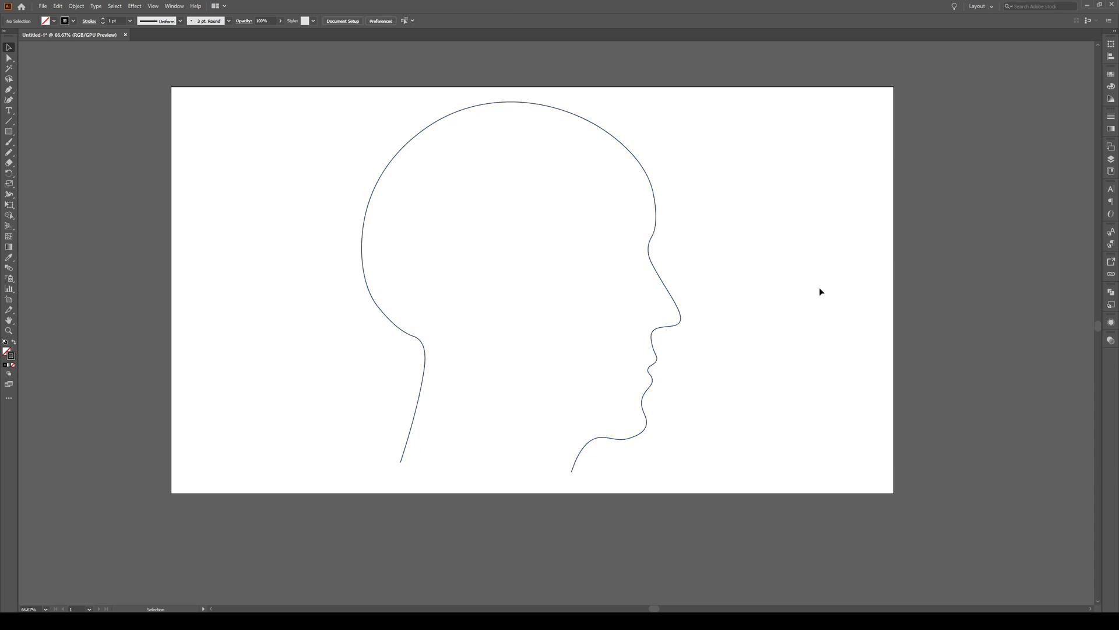
pyautogui.click(408, 441)
pyautogui.click(422, 466)
pyautogui.press('a')
pyautogui.click(401, 464)
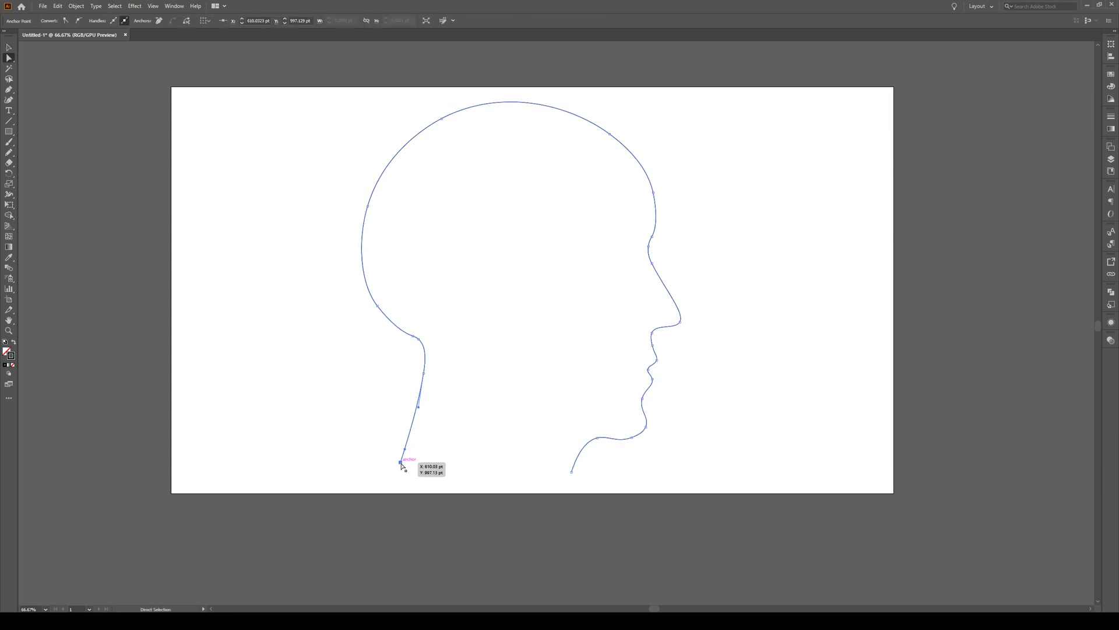
pyautogui.moveTo(401, 467); pyautogui.dragTo(404, 465)
pyautogui.scroll(1, 514, 484)
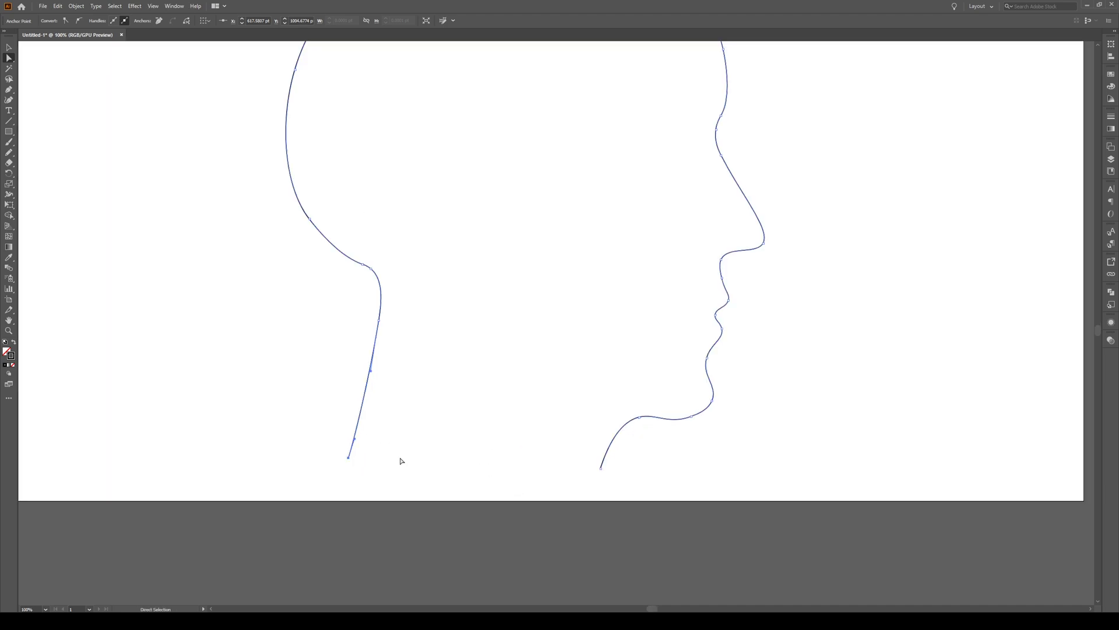
pyautogui.moveTo(348, 458); pyautogui.dragTo(347, 467)
# - Join the two bottom neck endpoints with Ctrl+J into a straight base, then zoom out
pyautogui.moveTo(614, 465); pyautogui.dragTo(335, 487)
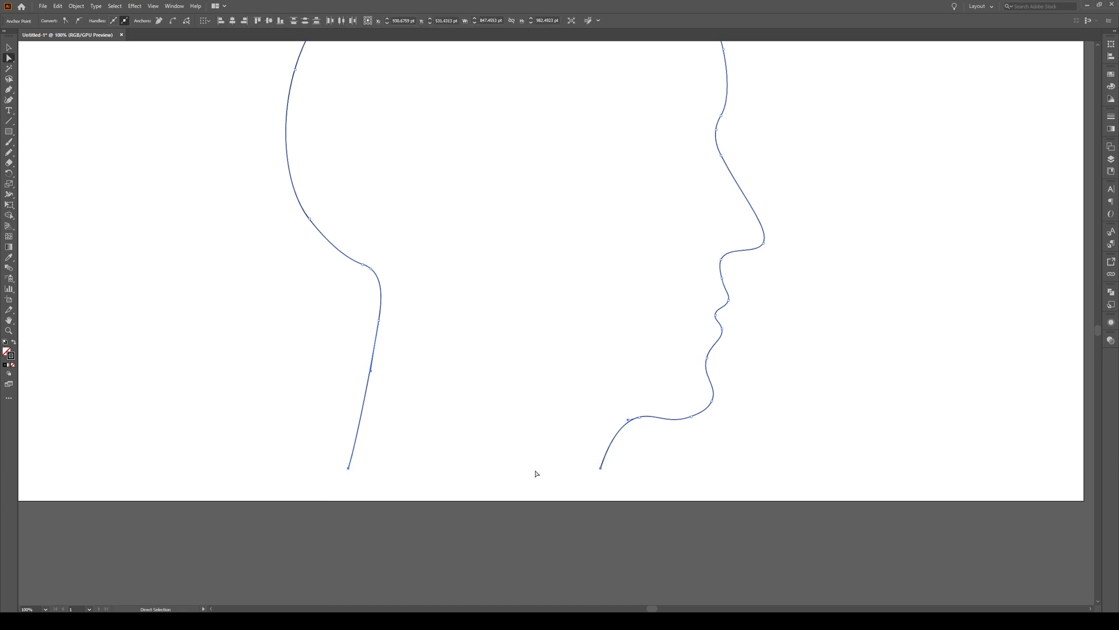
pyautogui.hotkey('ctrl', 'j')
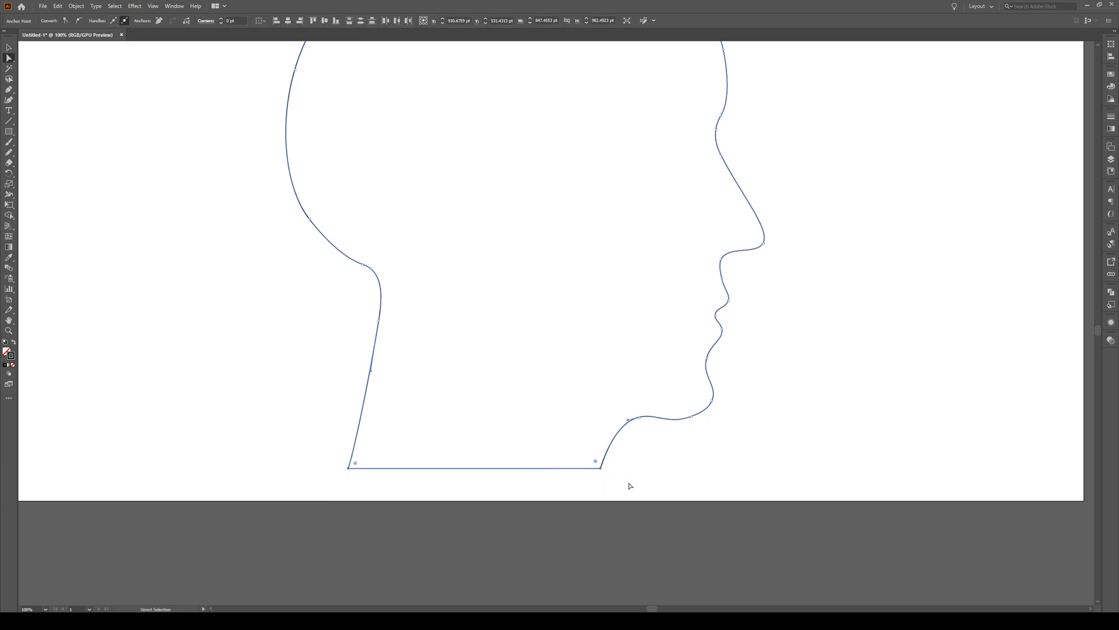
pyautogui.click(479, 475)
pyautogui.hotkey('ctrl', '-')
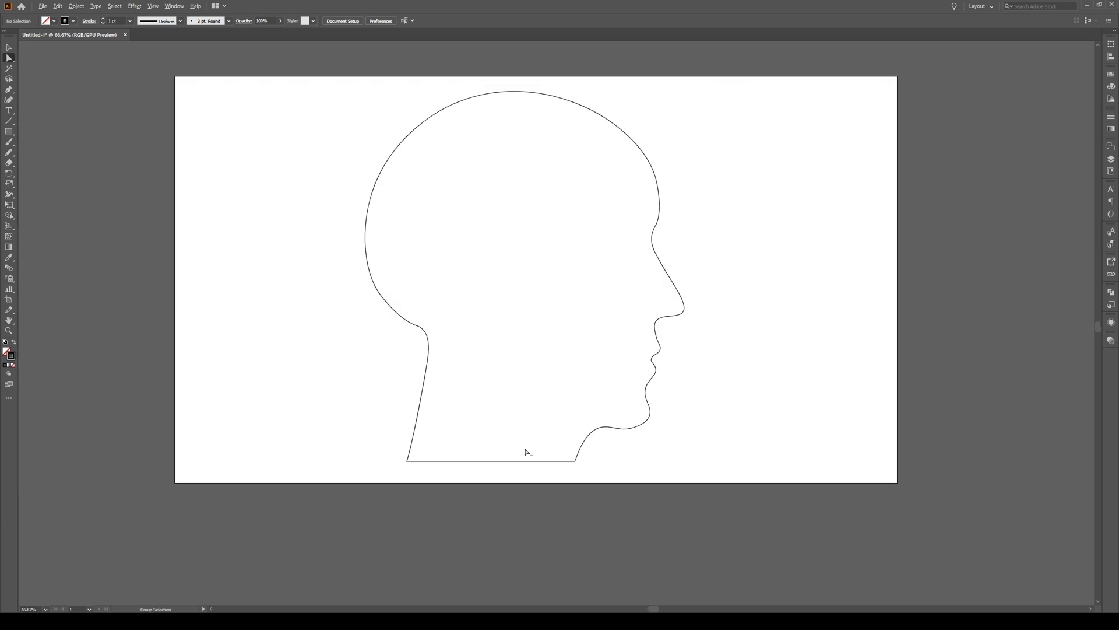
# - Swap fill and stroke on the closed head outline so it becomes solid black with no stroke
pyautogui.press('v')
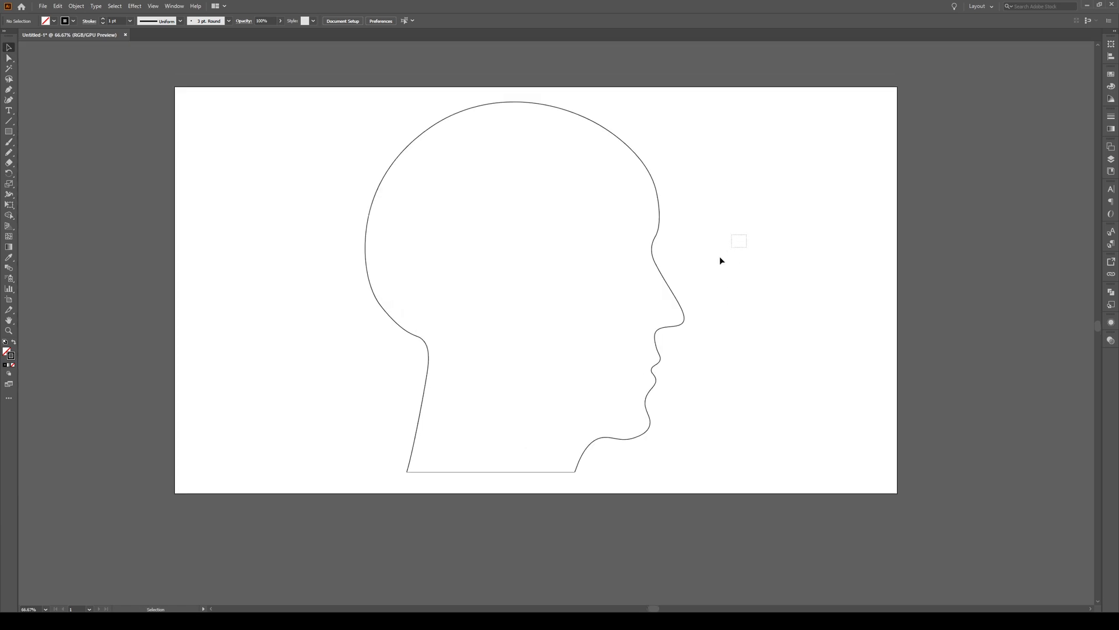
pyautogui.moveTo(720, 260); pyautogui.dragTo(593, 379)
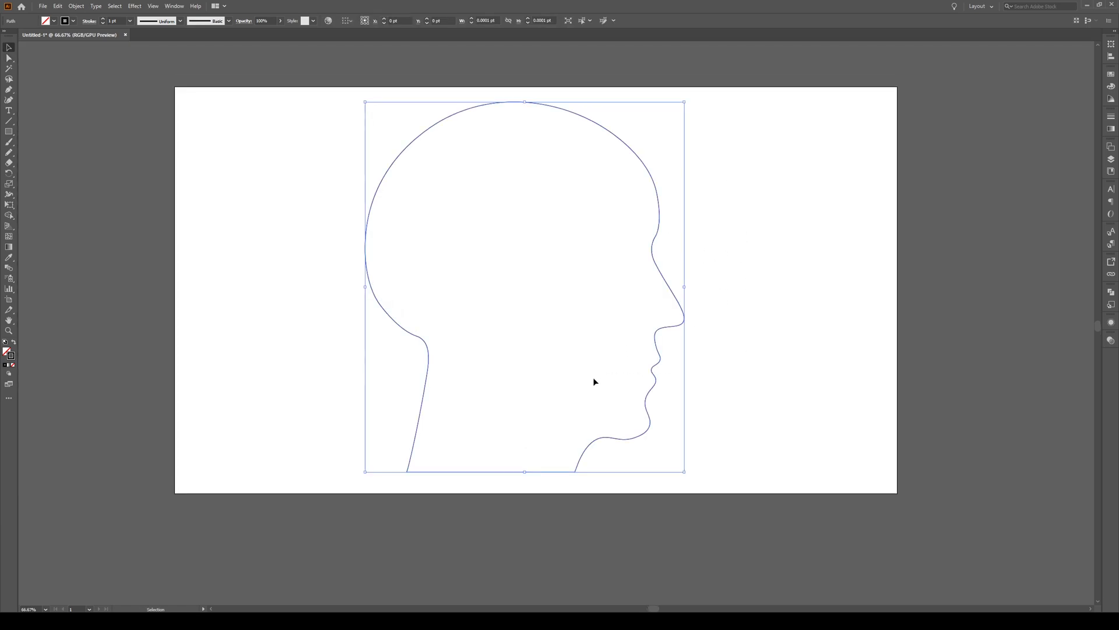
pyautogui.click(14, 342)
pyautogui.click(204, 320)
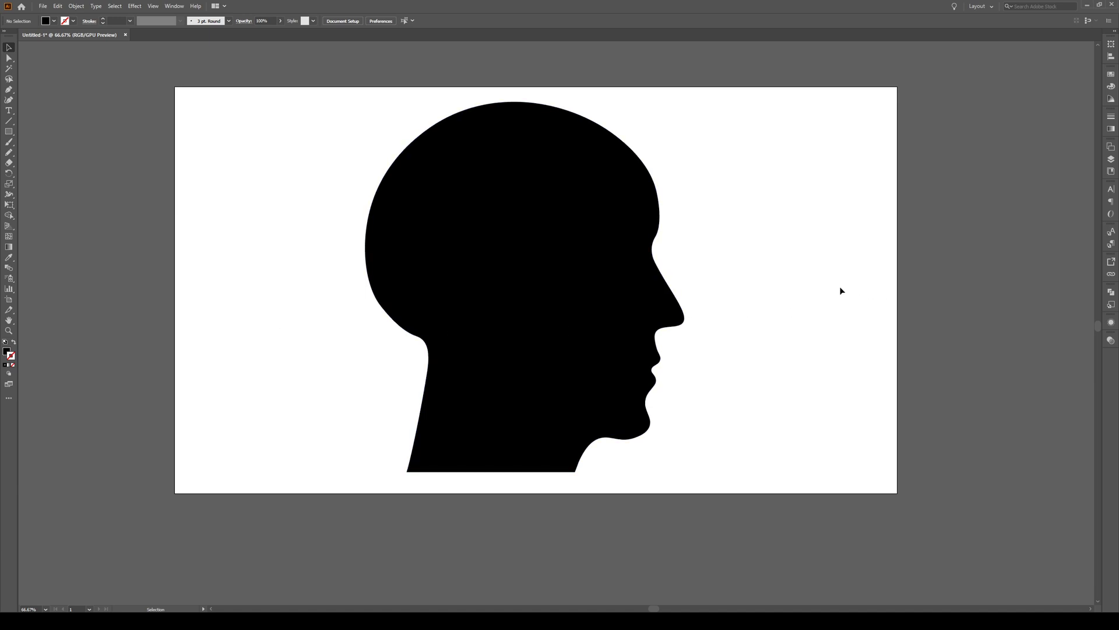
pyautogui.click(574, 285)
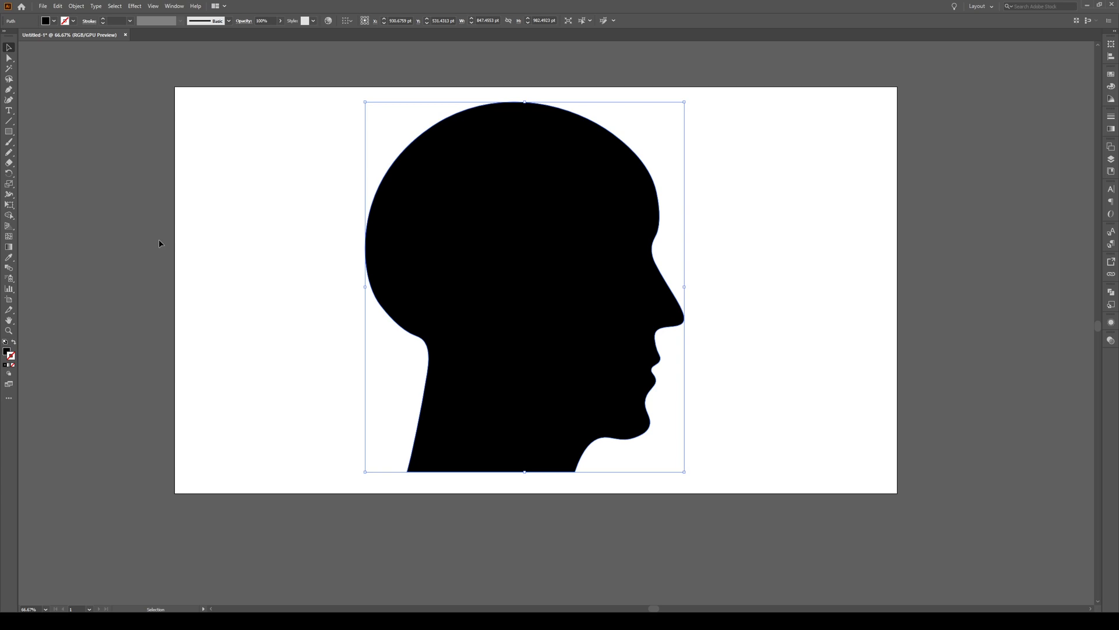
# - Push the two back-of-head anchors outward to round the skull; a nose-tip tweak is undone
pyautogui.click(9, 99)
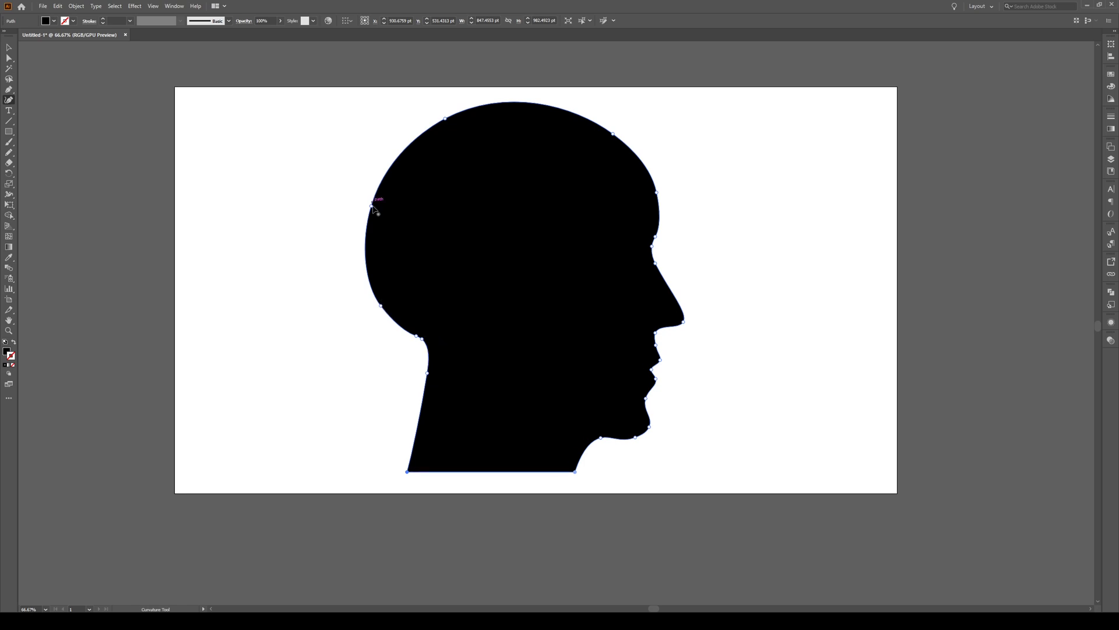
pyautogui.moveTo(371, 206); pyautogui.dragTo(379, 205)
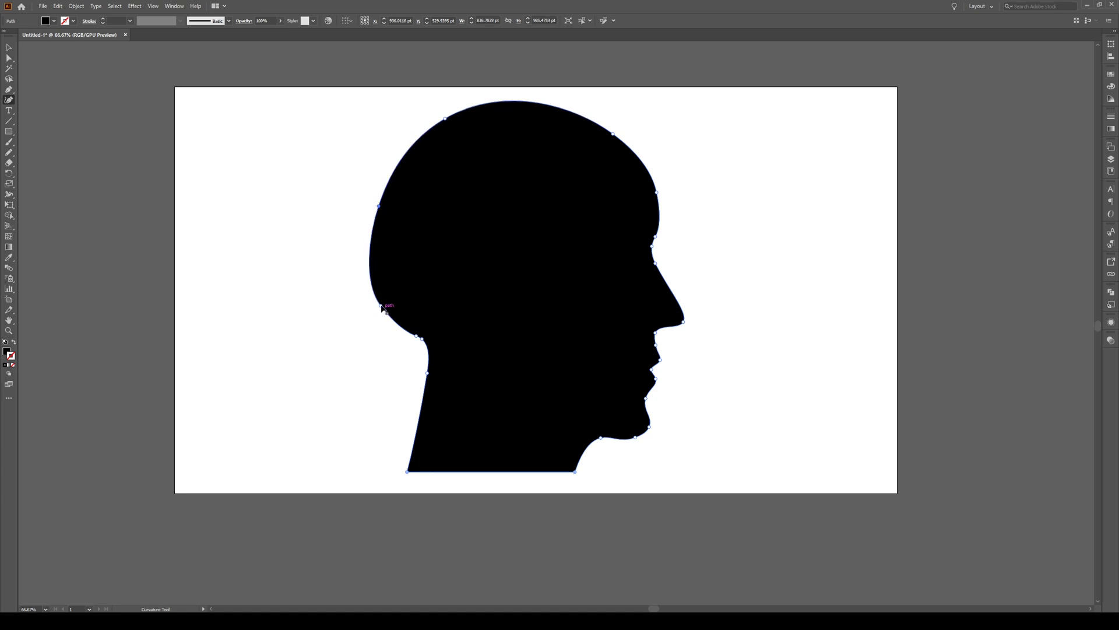
pyautogui.moveTo(381, 305); pyautogui.dragTo(390, 305)
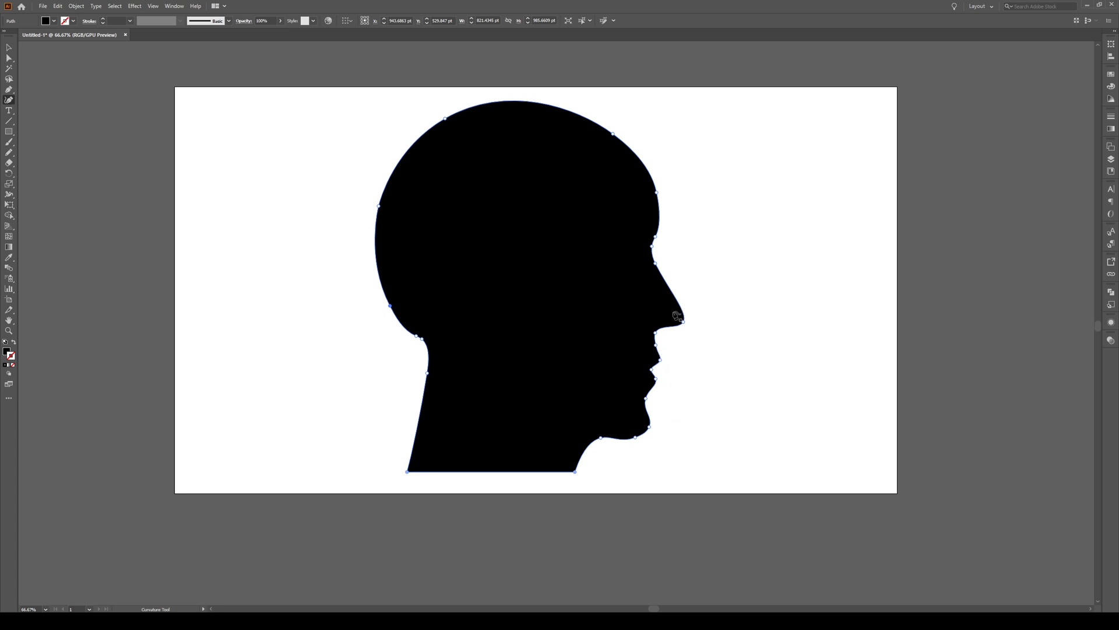
pyautogui.scroll(1, 685, 324)
pyautogui.scroll(1, 685, 325)
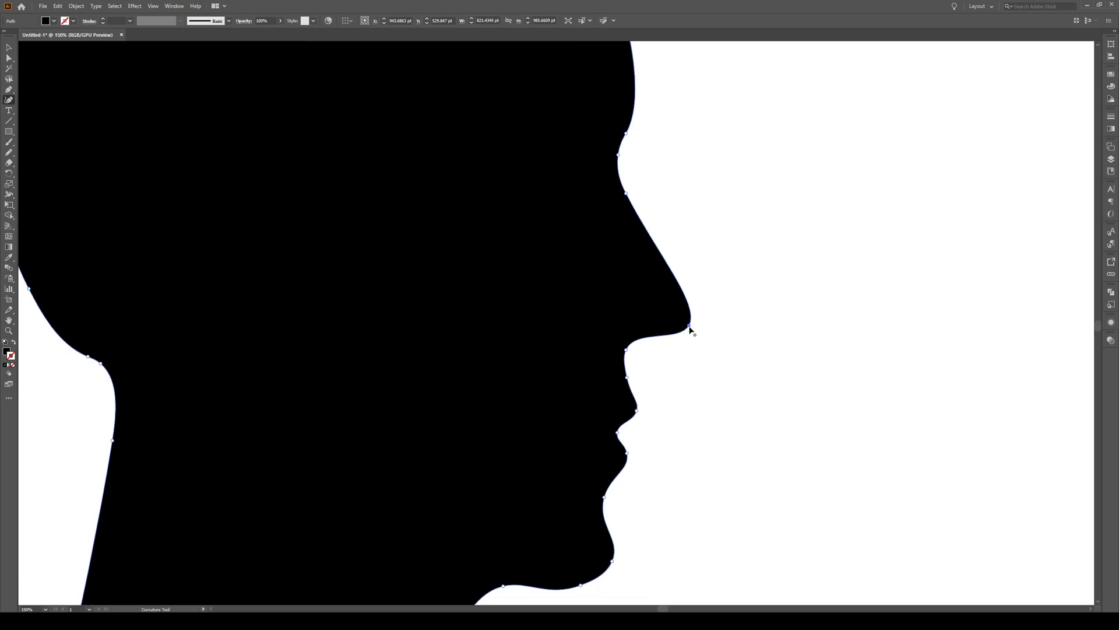
pyautogui.moveTo(690, 327)
pyautogui.mouseDown()
pyautogui.moveTo(702, 323)
pyautogui.moveTo(694, 311)
pyautogui.mouseUp()
pyautogui.hotkey('ctrl', 'z')
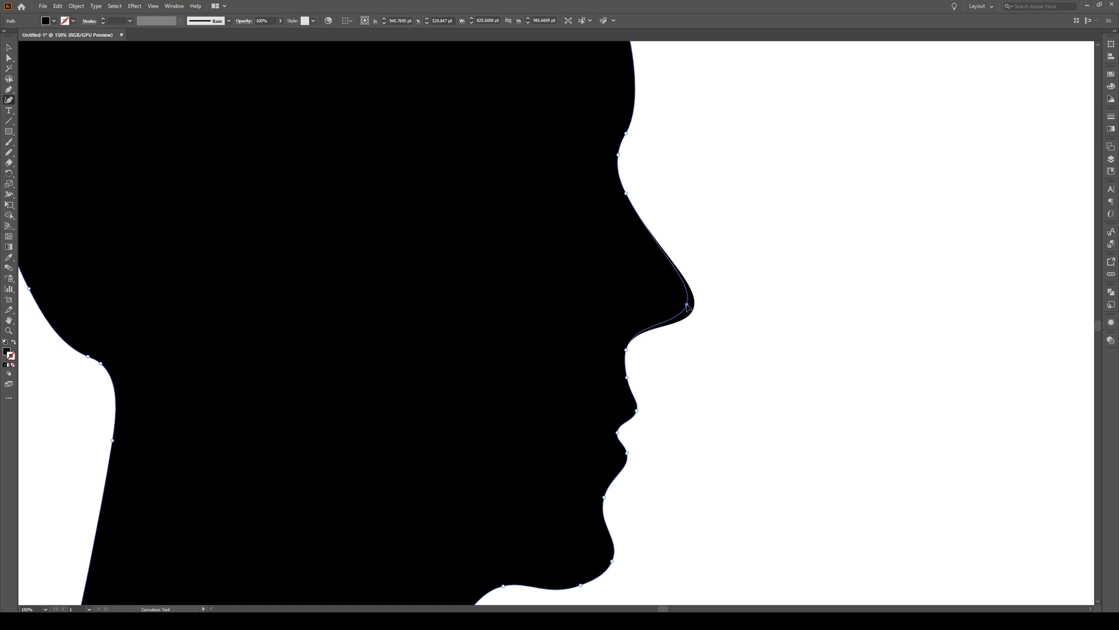
pyautogui.scroll(-2, 737, 324)
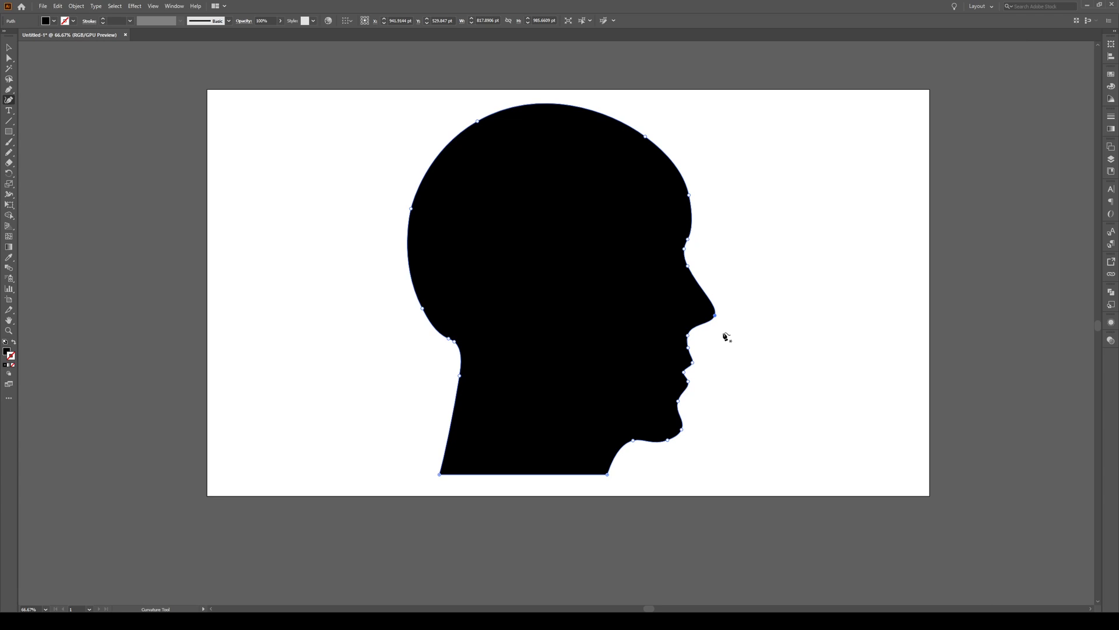
pyautogui.press('v')
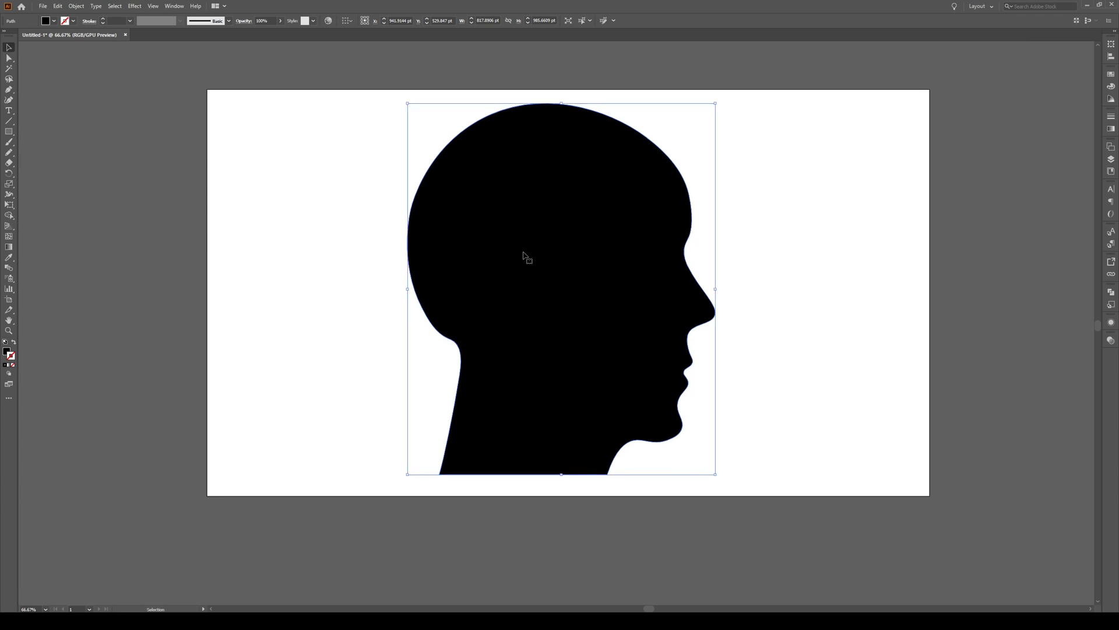
pyautogui.click(779, 182)
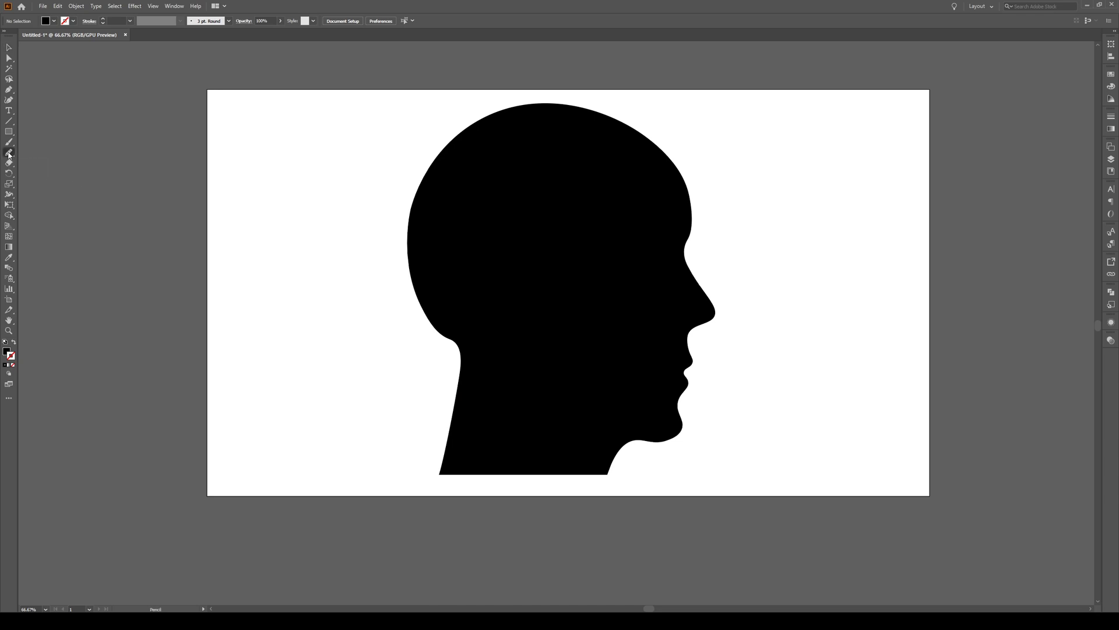
# - Set the Pencil Tool's Fidelity slider to Accurate and confirm the options
pyautogui.doubleClick(9, 153)
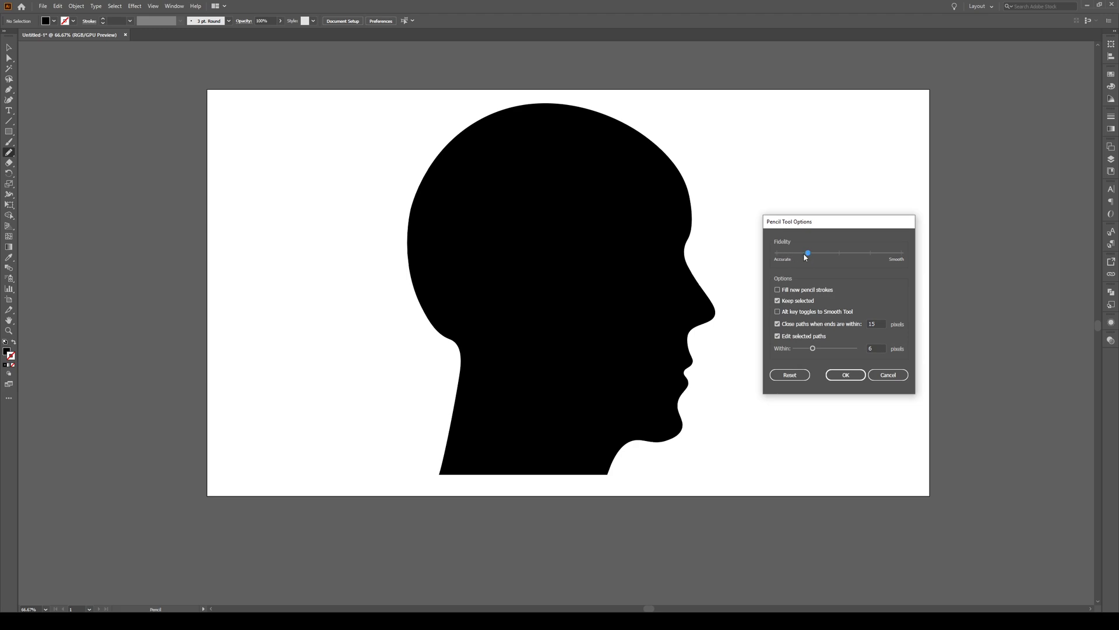
pyautogui.moveTo(806, 253); pyautogui.dragTo(776, 253)
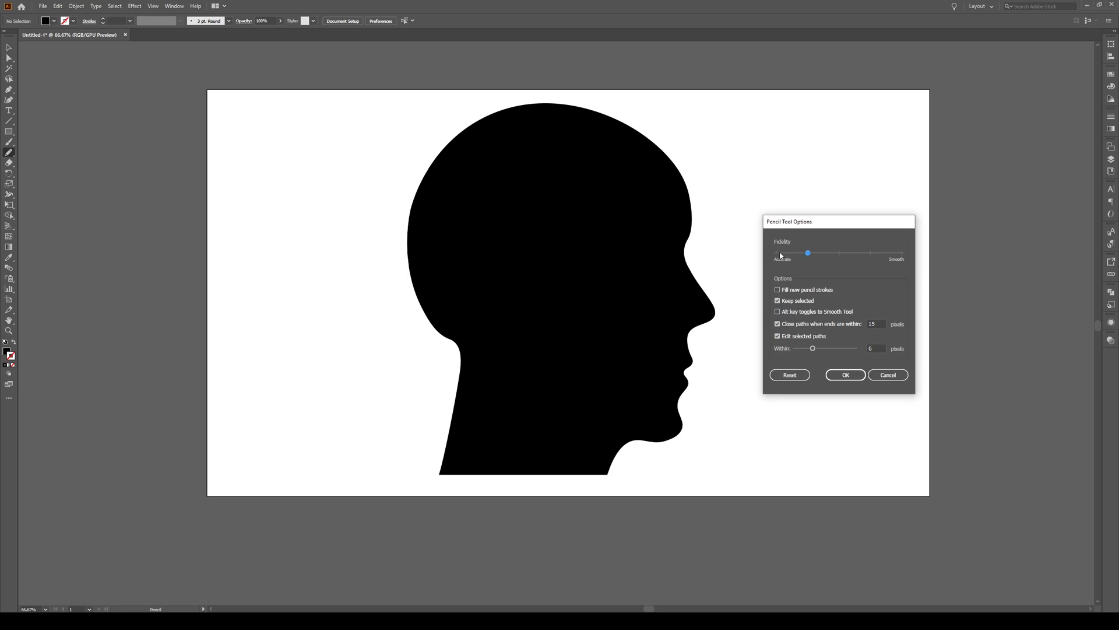
pyautogui.click(841, 376)
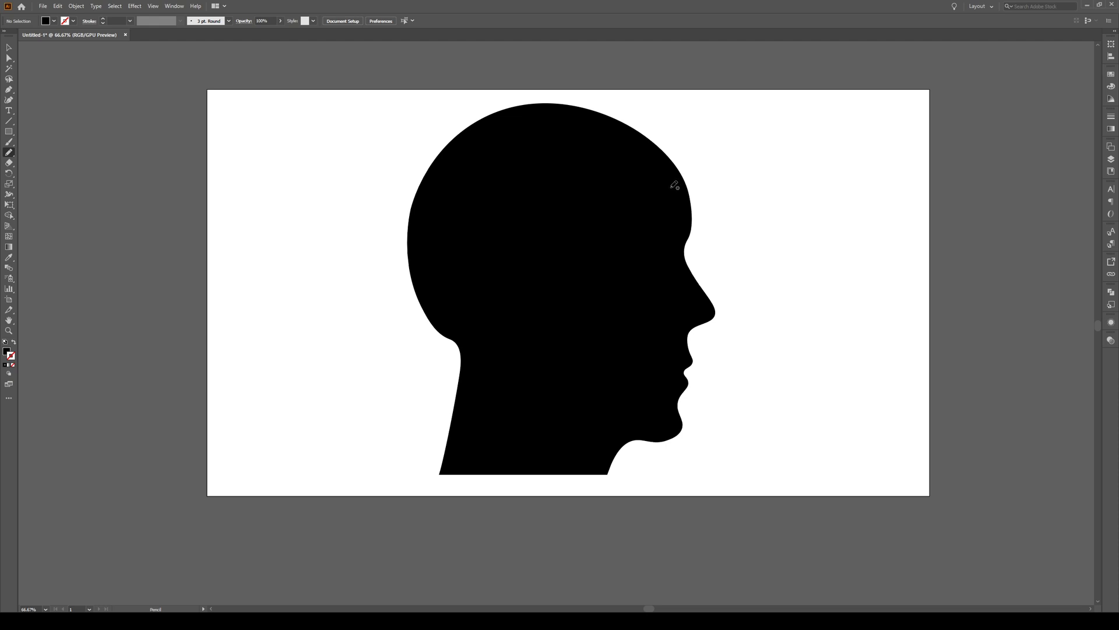
# - Sketch a freehand hair outline over the top of the head and join it into a closed shape
pyautogui.moveTo(672, 189)
pyautogui.mouseDown()
pyautogui.moveTo(707, 182)
pyautogui.moveTo(686, 136)
pyautogui.moveTo(649, 113)
pyautogui.moveTo(568, 85)
pyautogui.moveTo(487, 88)
pyautogui.moveTo(435, 118)
pyautogui.moveTo(406, 170)
pyautogui.moveTo(399, 235)
pyautogui.moveTo(410, 276)
pyautogui.moveTo(440, 291)
pyautogui.mouseUp()
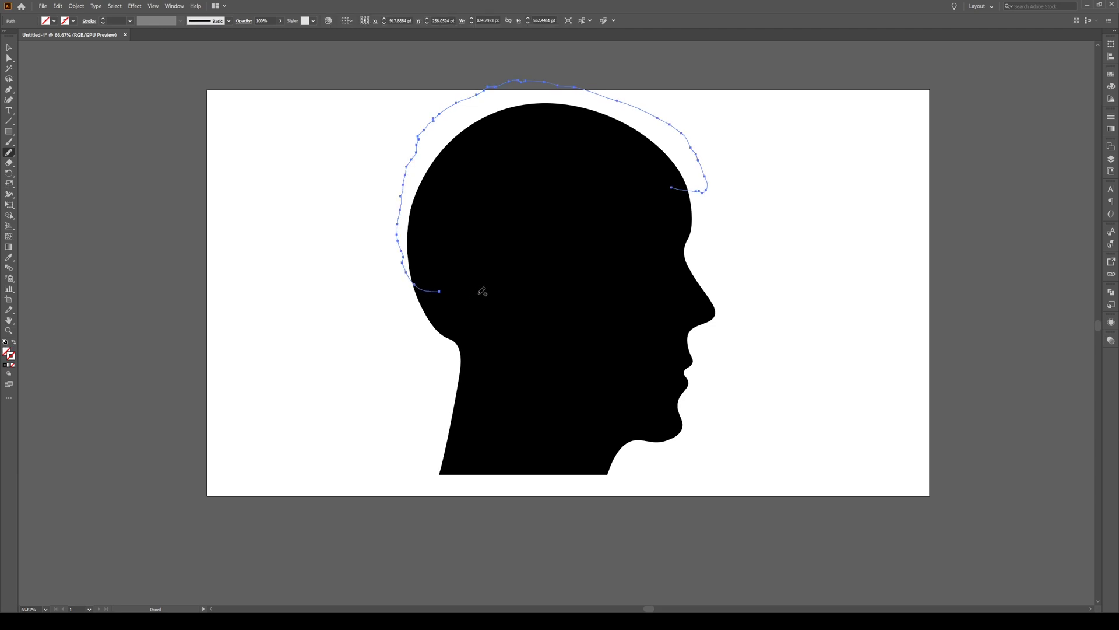
pyautogui.hotkey('ctrl', 'j')
pyautogui.press('v')
pyautogui.click(726, 138)
pyautogui.moveTo(692, 151); pyautogui.dragTo(681, 159)
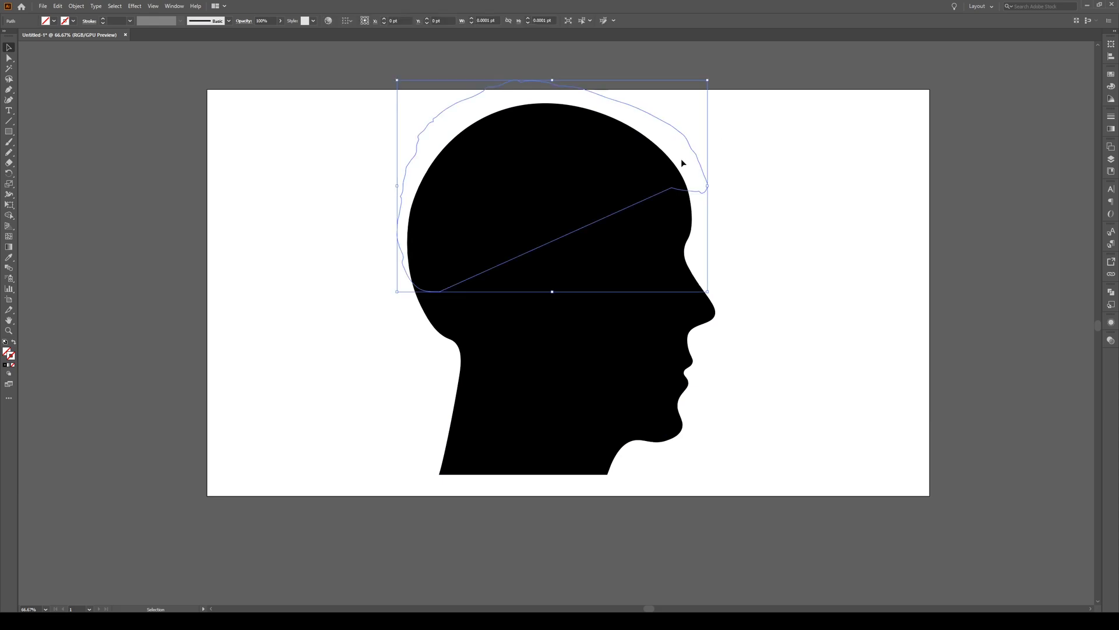
# - Fill the hair shape black by sampling the head with the Eyedropper
pyautogui.press('i')
pyautogui.click(637, 310)
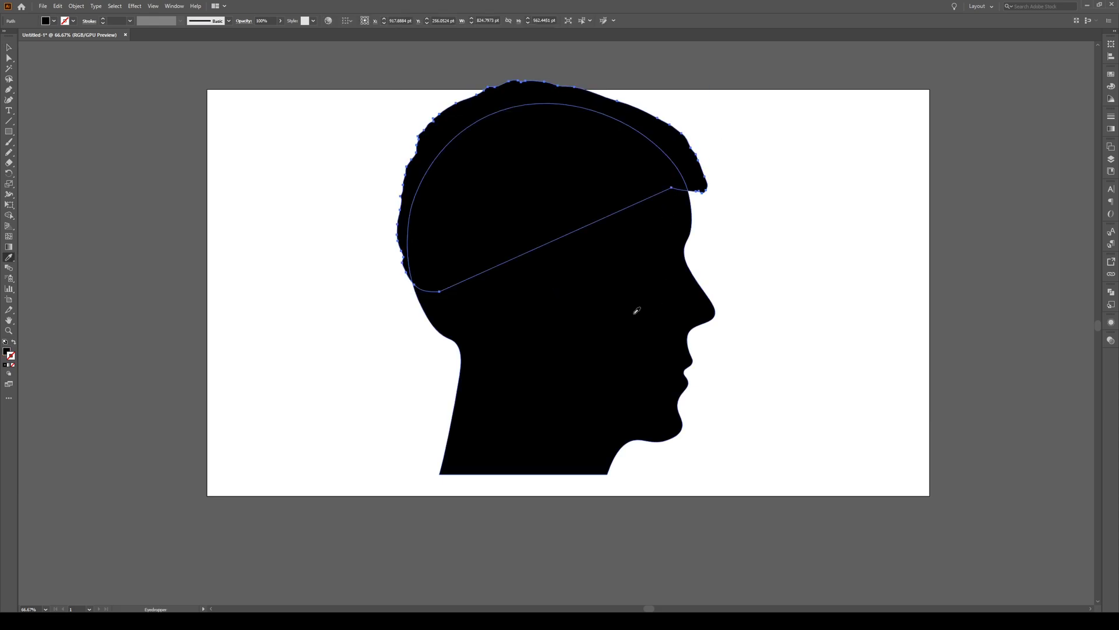
pyautogui.press('v')
pyautogui.click(830, 245)
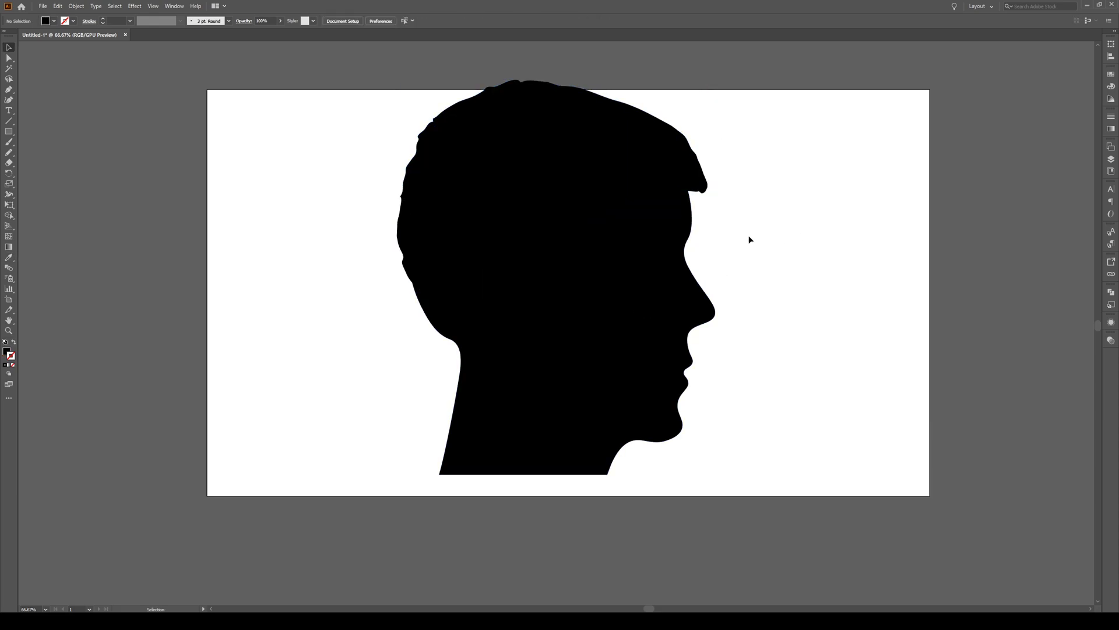
# - Select the head and hair together and combine them with Pathfinder's Unite
pyautogui.scroll(-1, 738, 238)
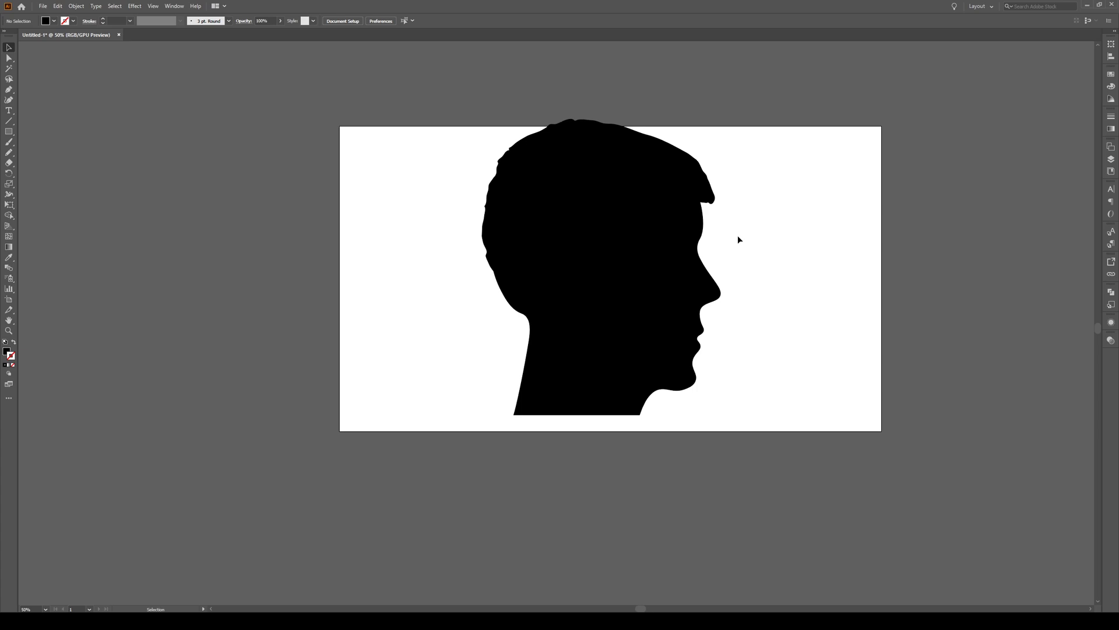
pyautogui.moveTo(790, 110); pyautogui.dragTo(437, 466)
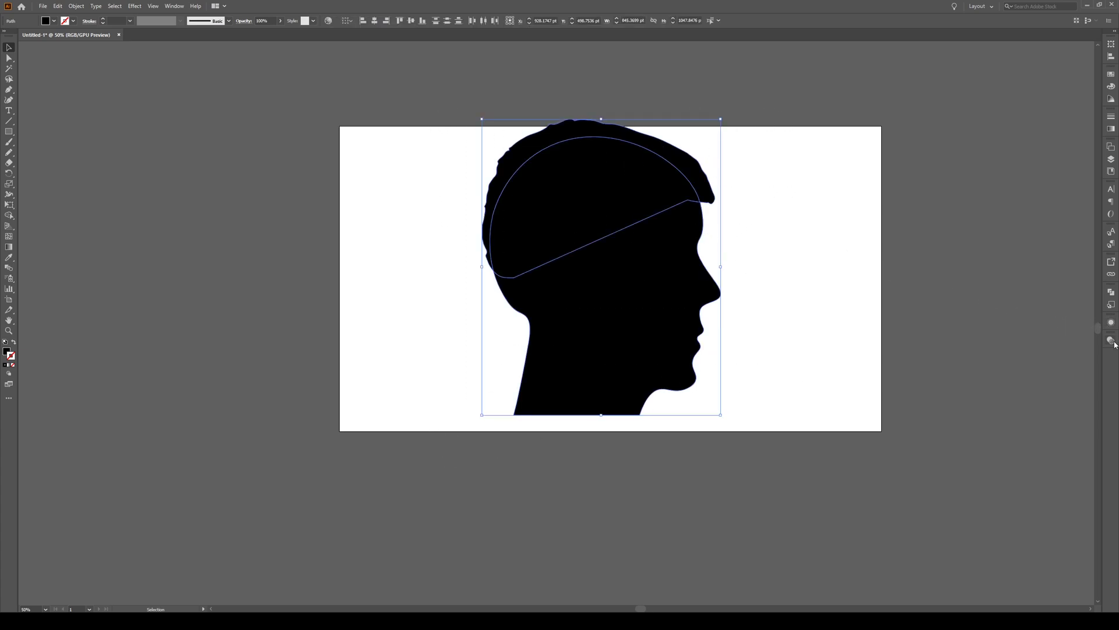
pyautogui.click(1111, 293)
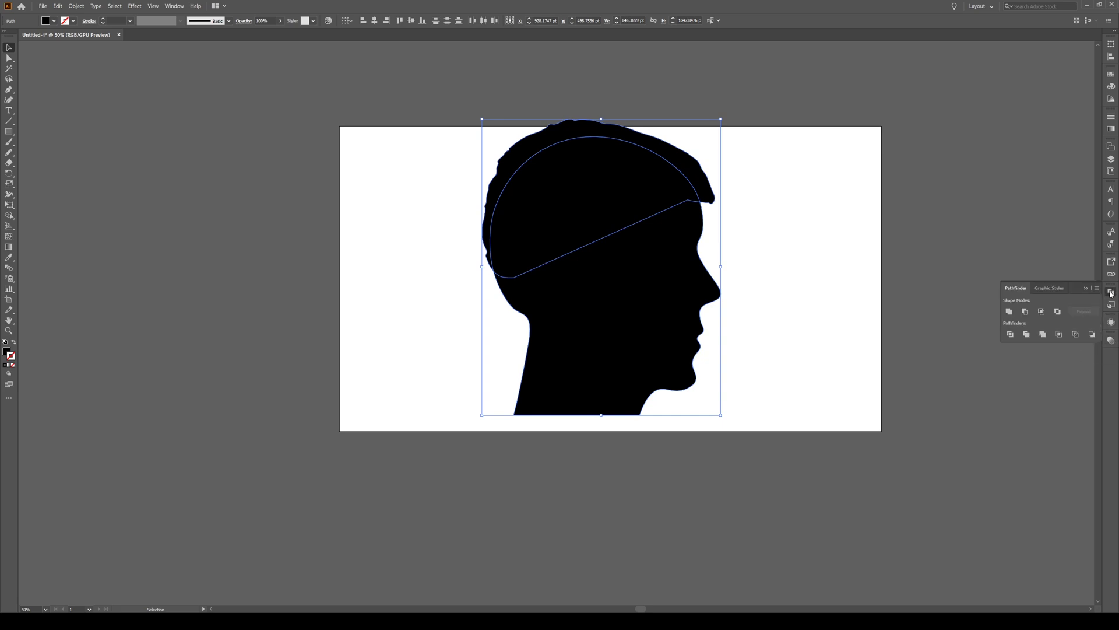
pyautogui.click(1008, 313)
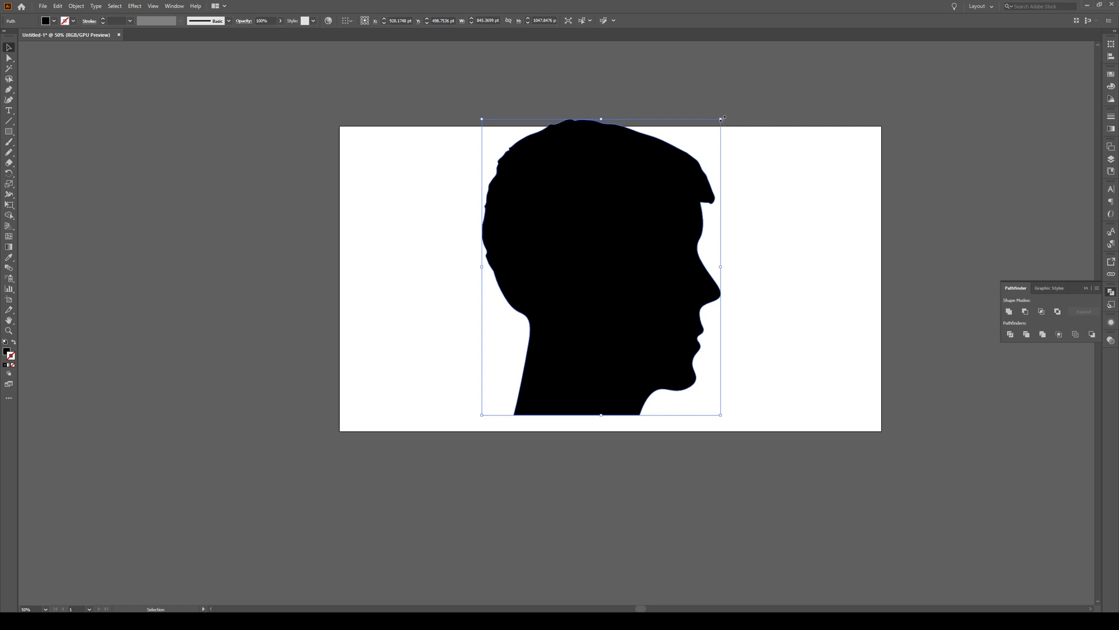
# - Scale the united silhouette down slightly from a corner handle, then close the Pathfinder panel
pyautogui.moveTo(723, 118); pyautogui.dragTo(691, 157)
pyautogui.click(794, 228)
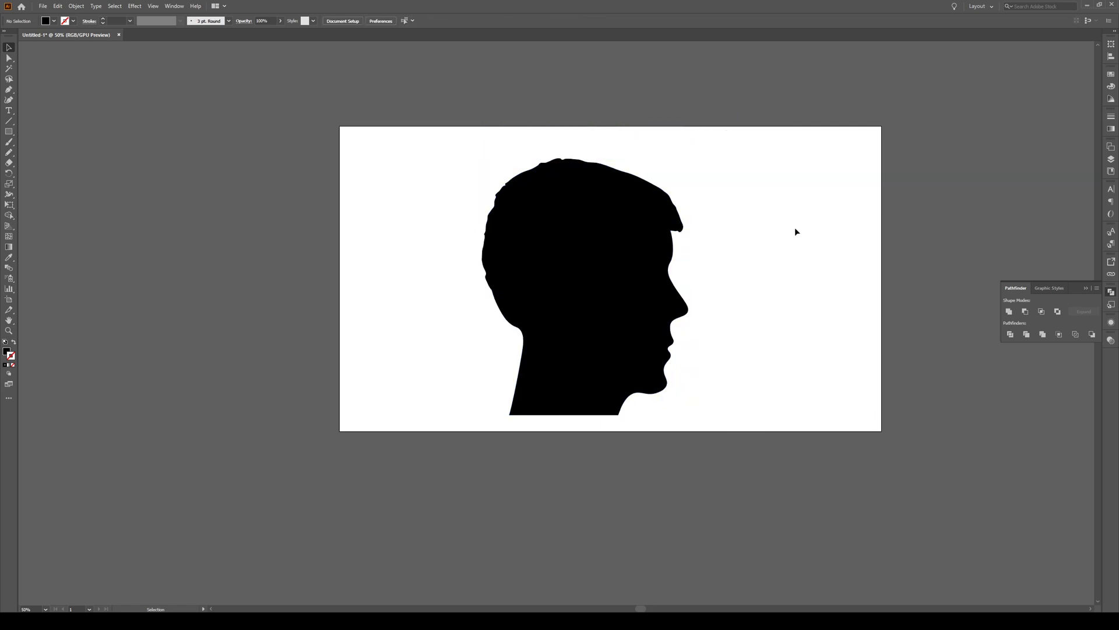
pyautogui.click(679, 217)
pyautogui.scroll(1, 692, 203)
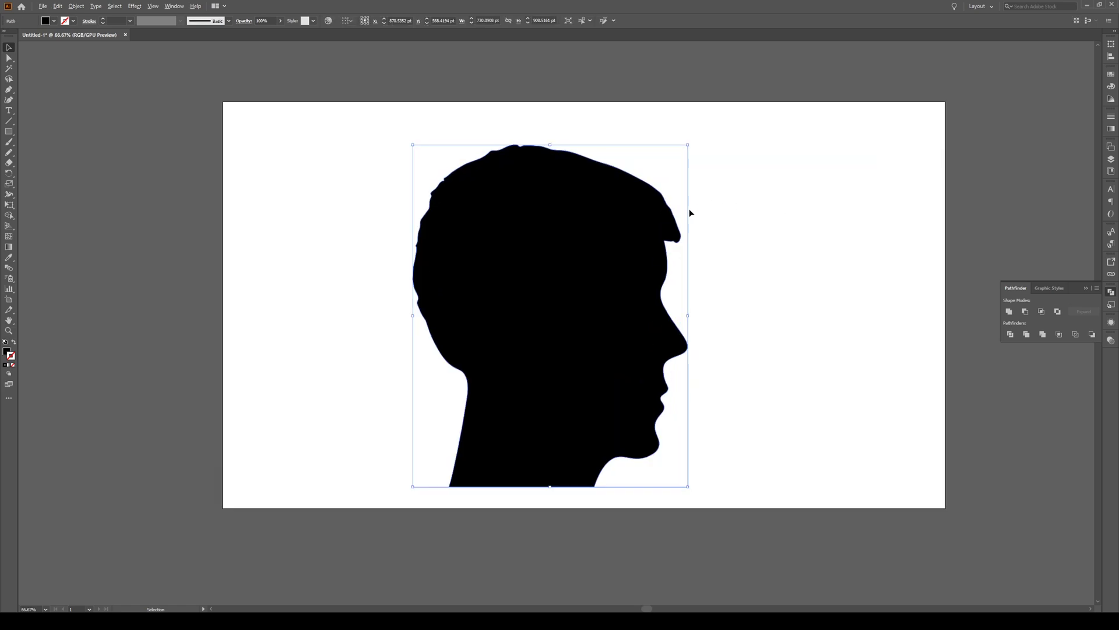
pyautogui.click(764, 239)
pyautogui.click(1085, 290)
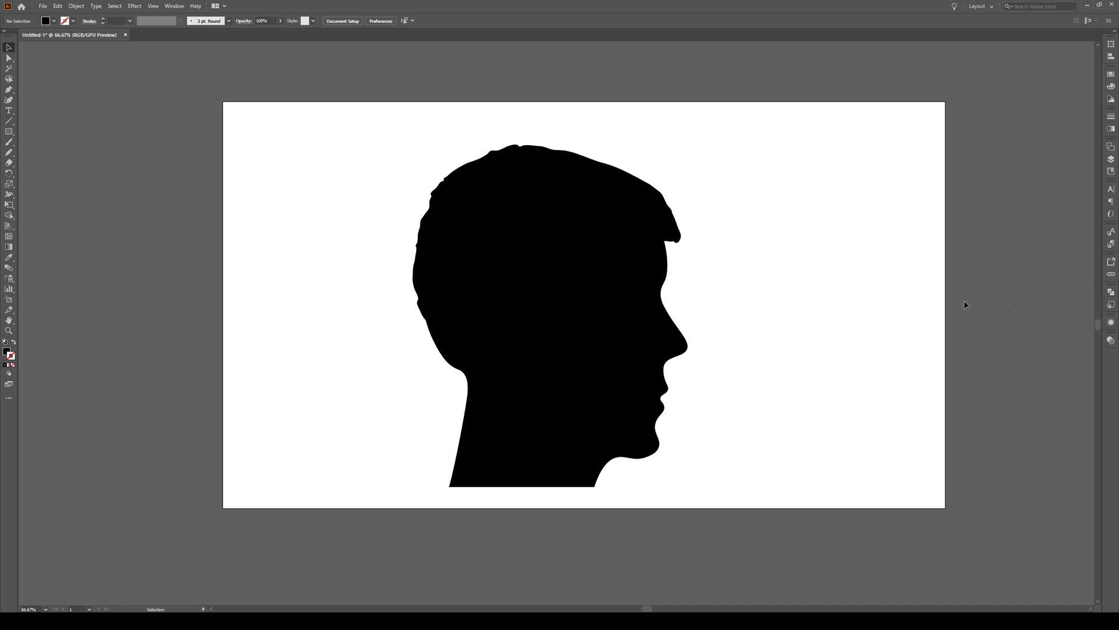